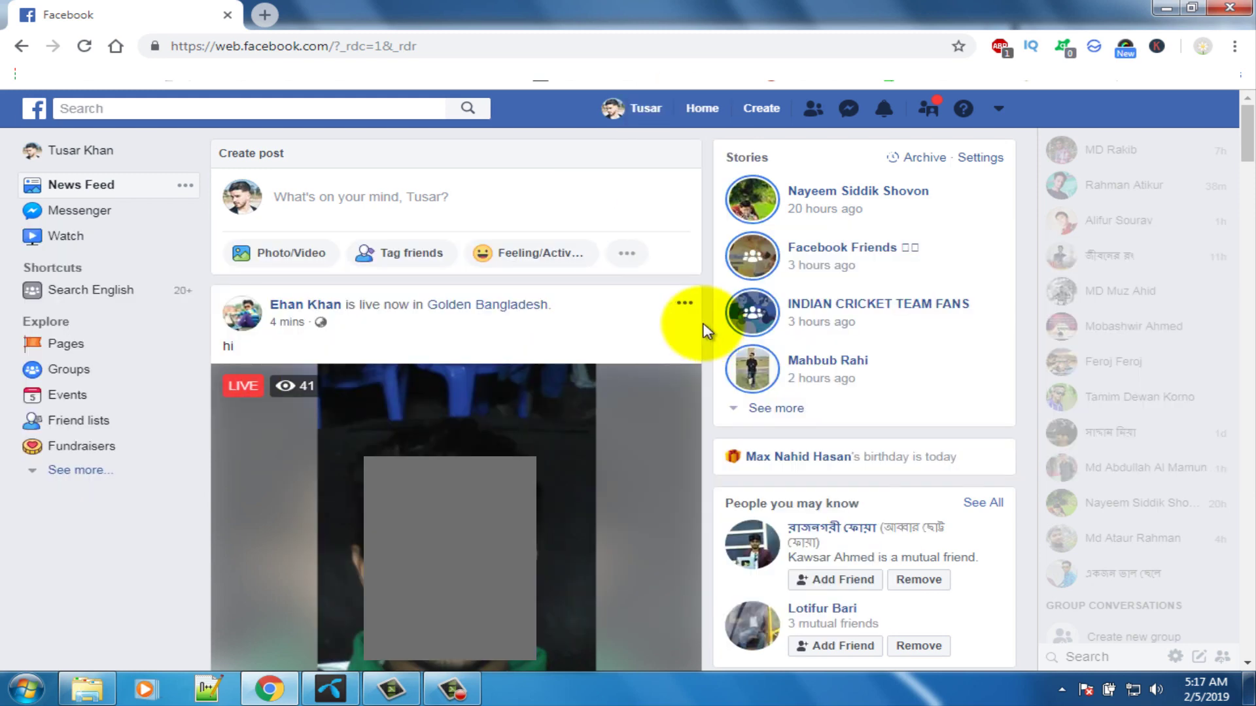
- Open your own personal profile from the News Feed sidebar
left_click(68, 150)
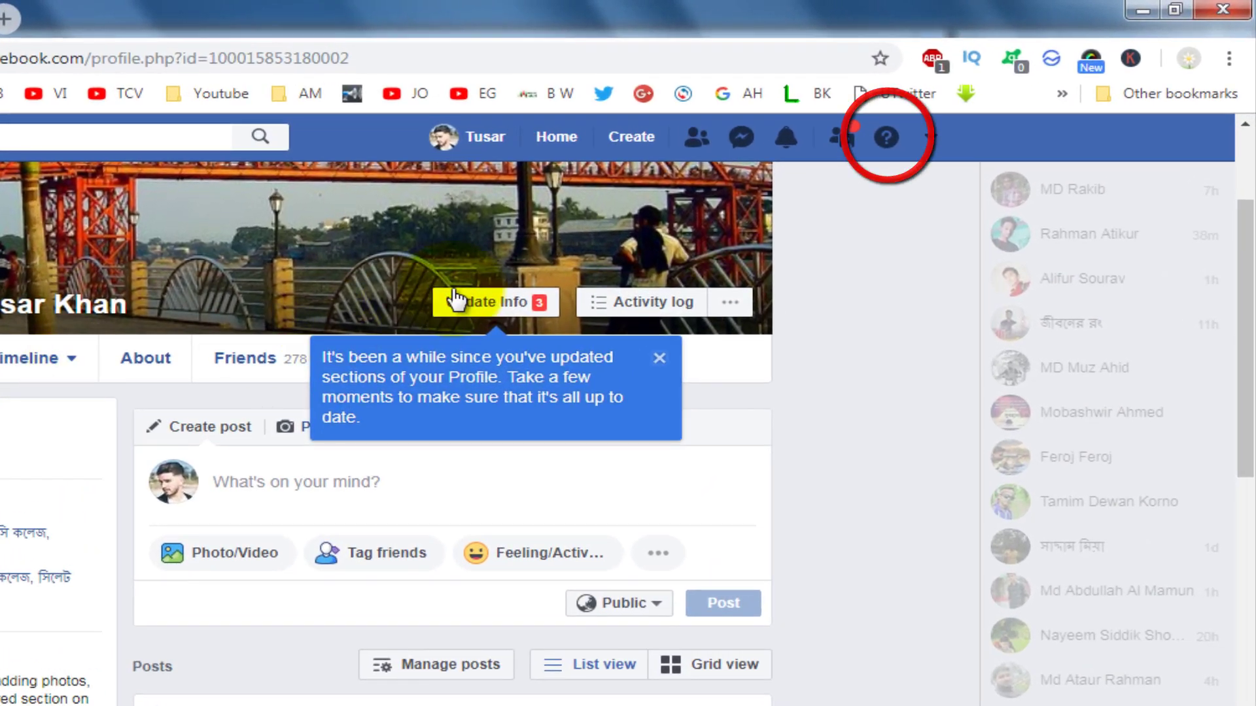
- Search Quick Help for 'profile to page'
left_click(886, 141)
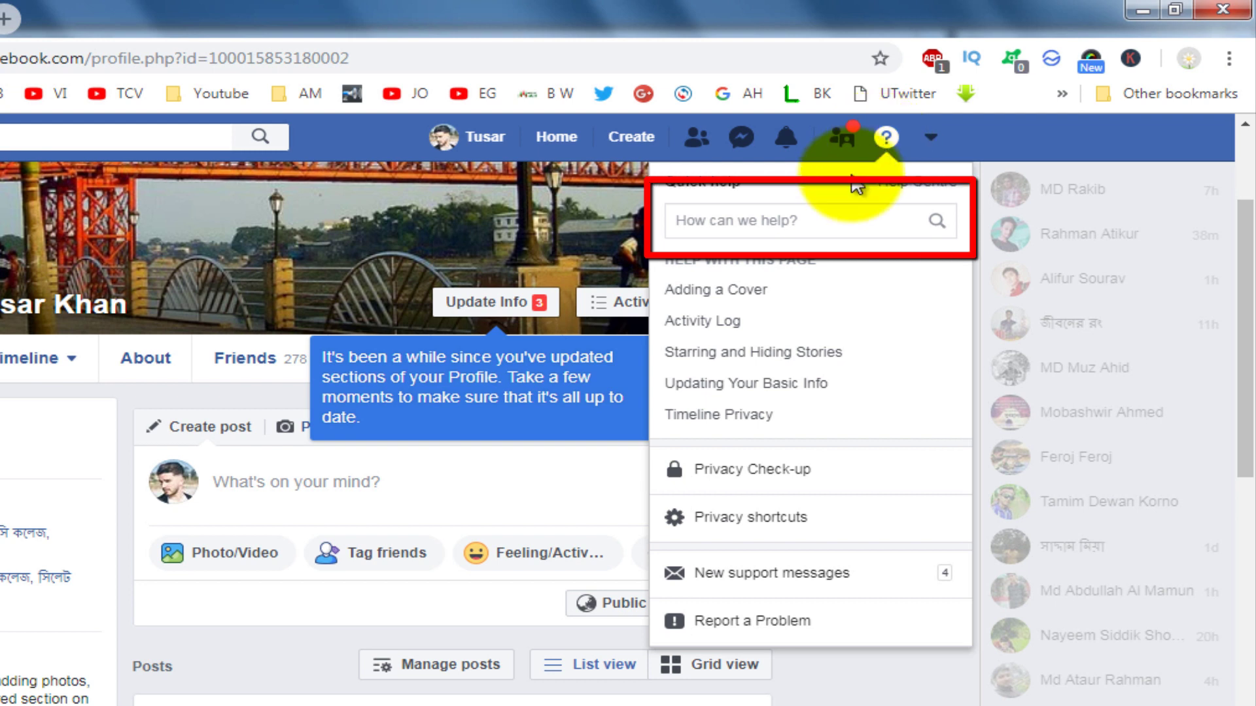
left_click(754, 221)
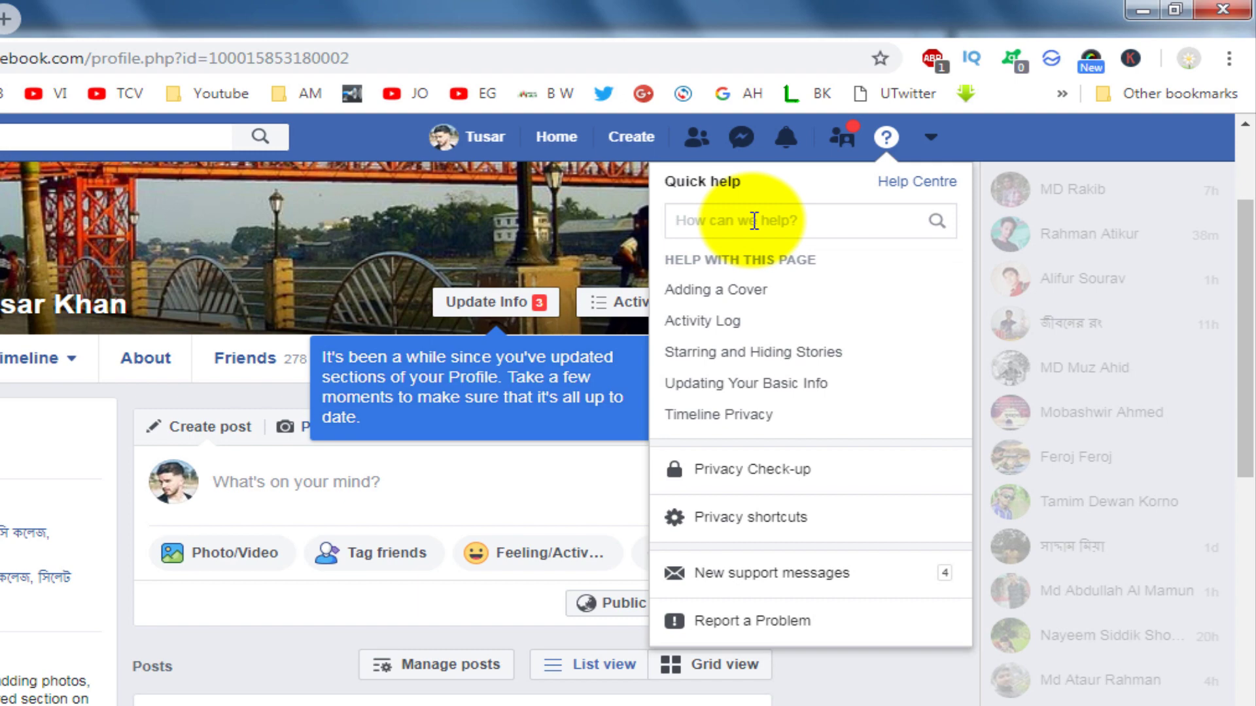
type("profile")
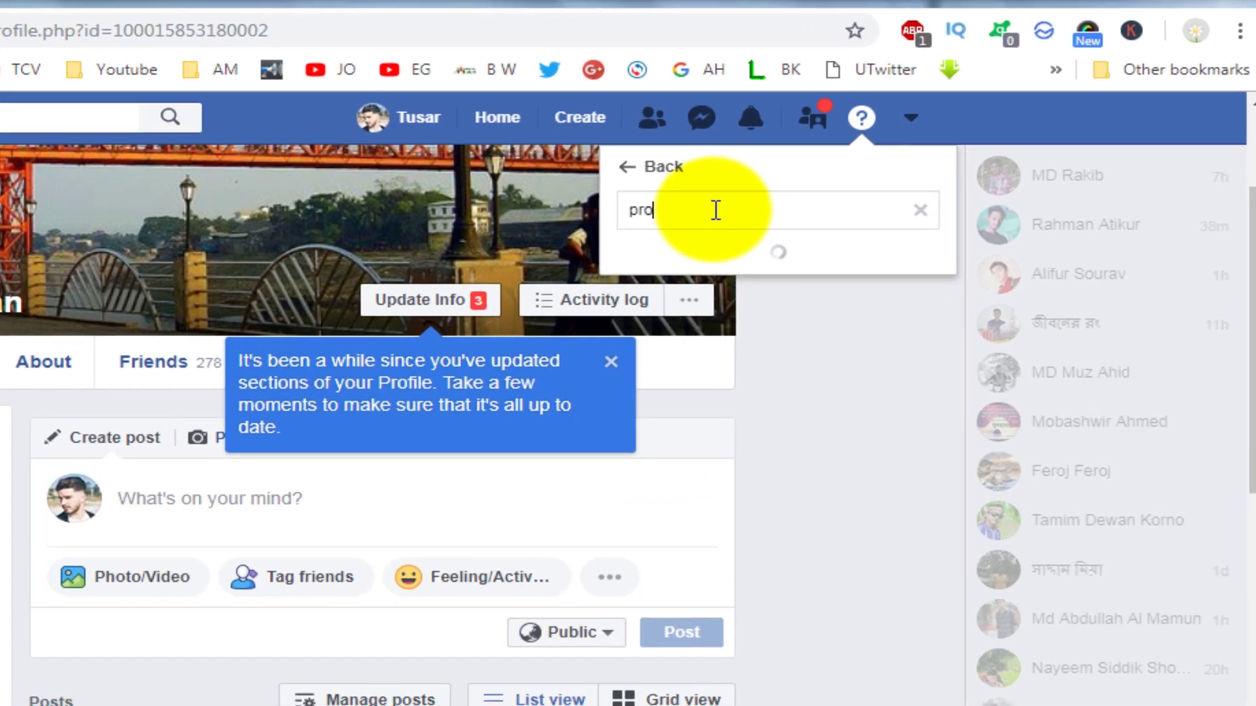
type(" to ")
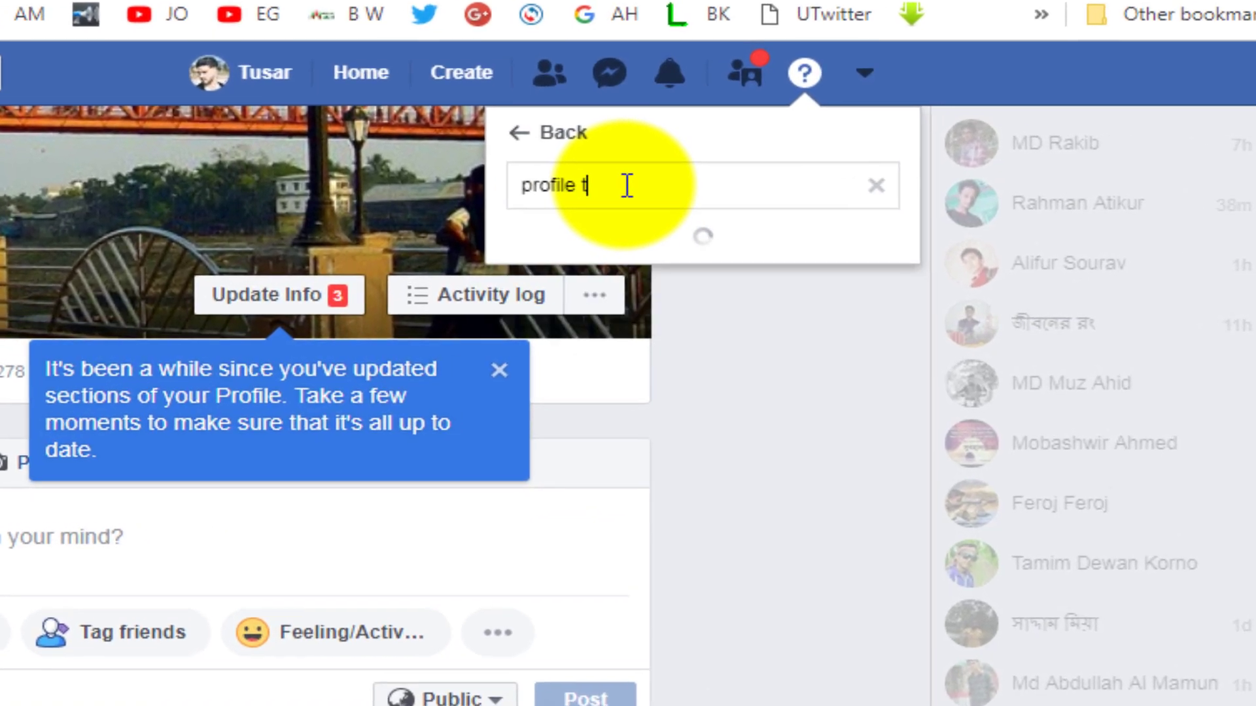
type("fa")
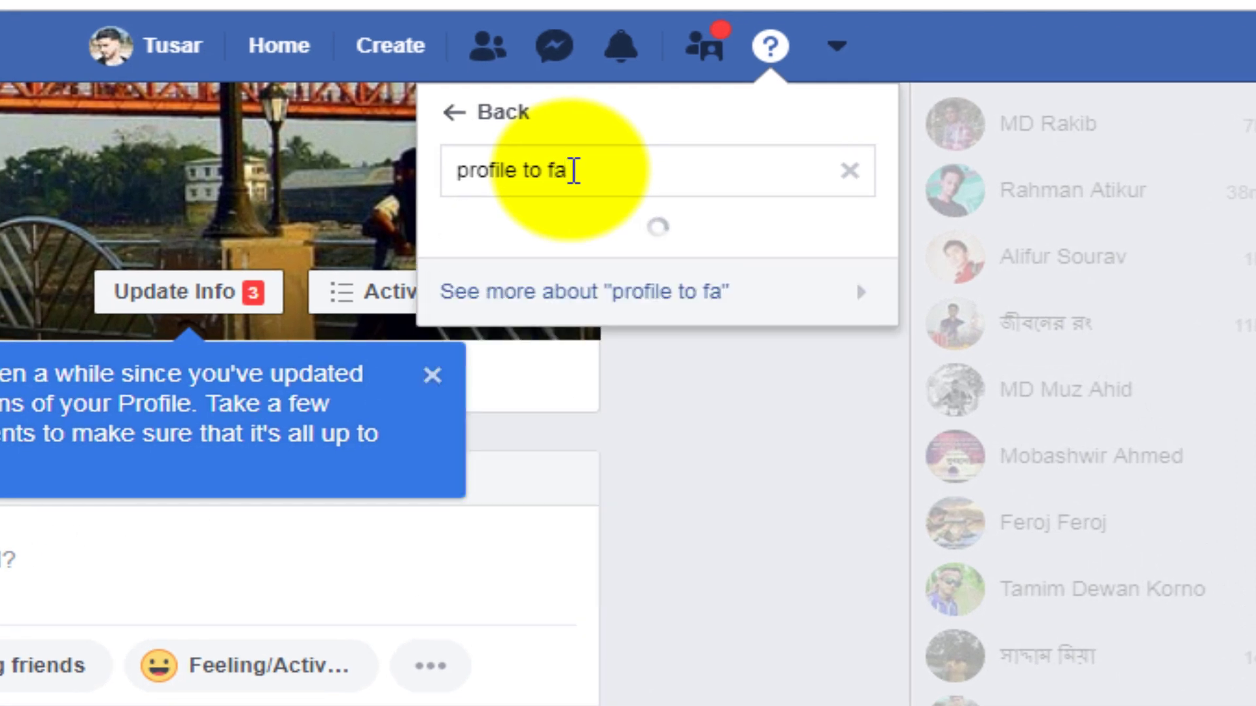
key("BackSpace")
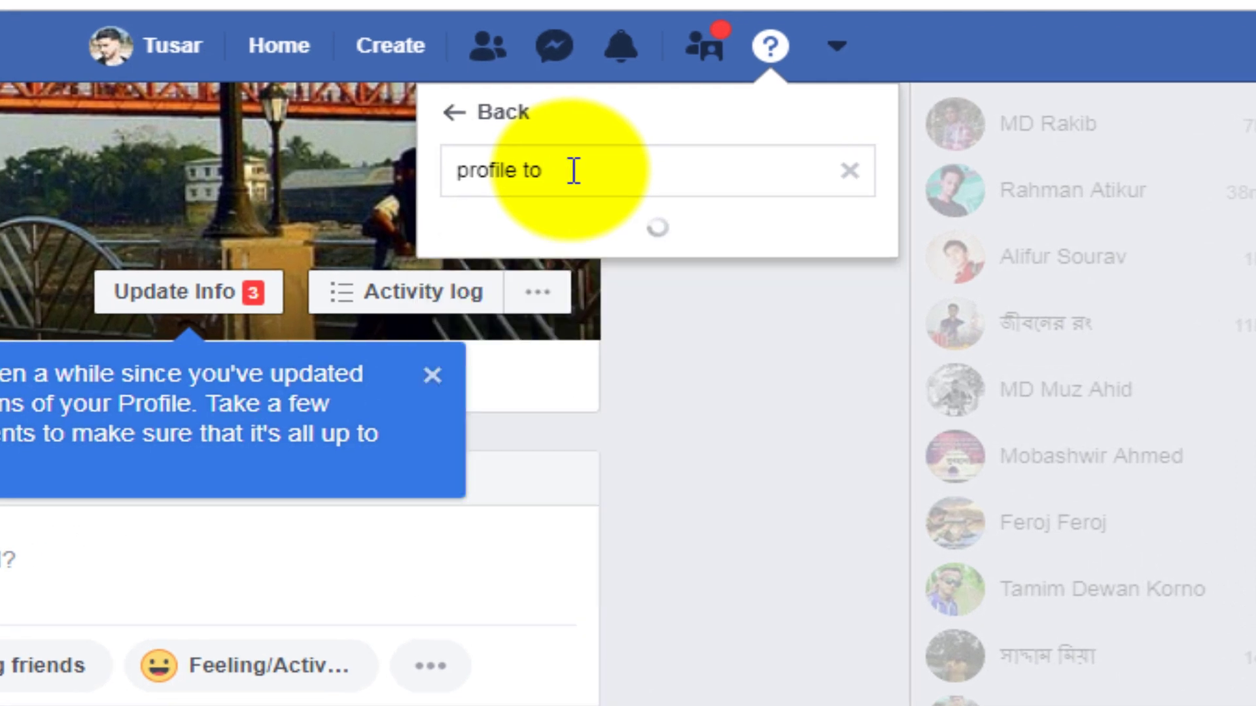
type("pag")
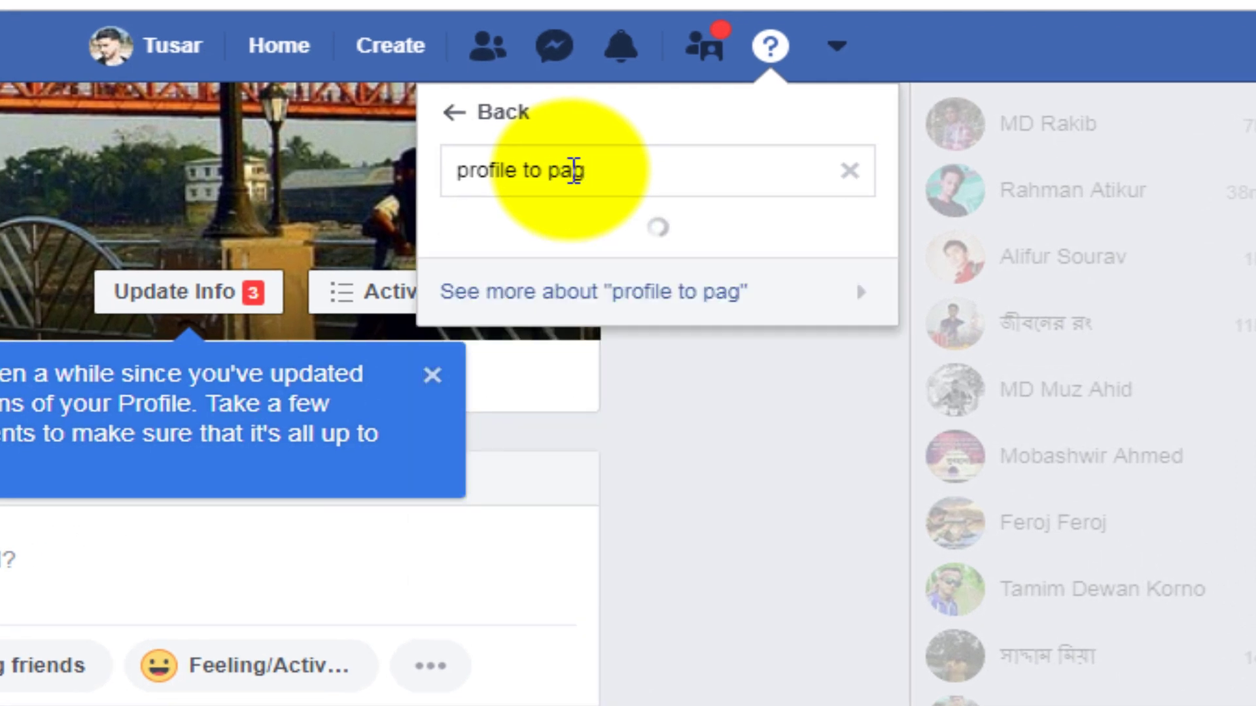
type("e")
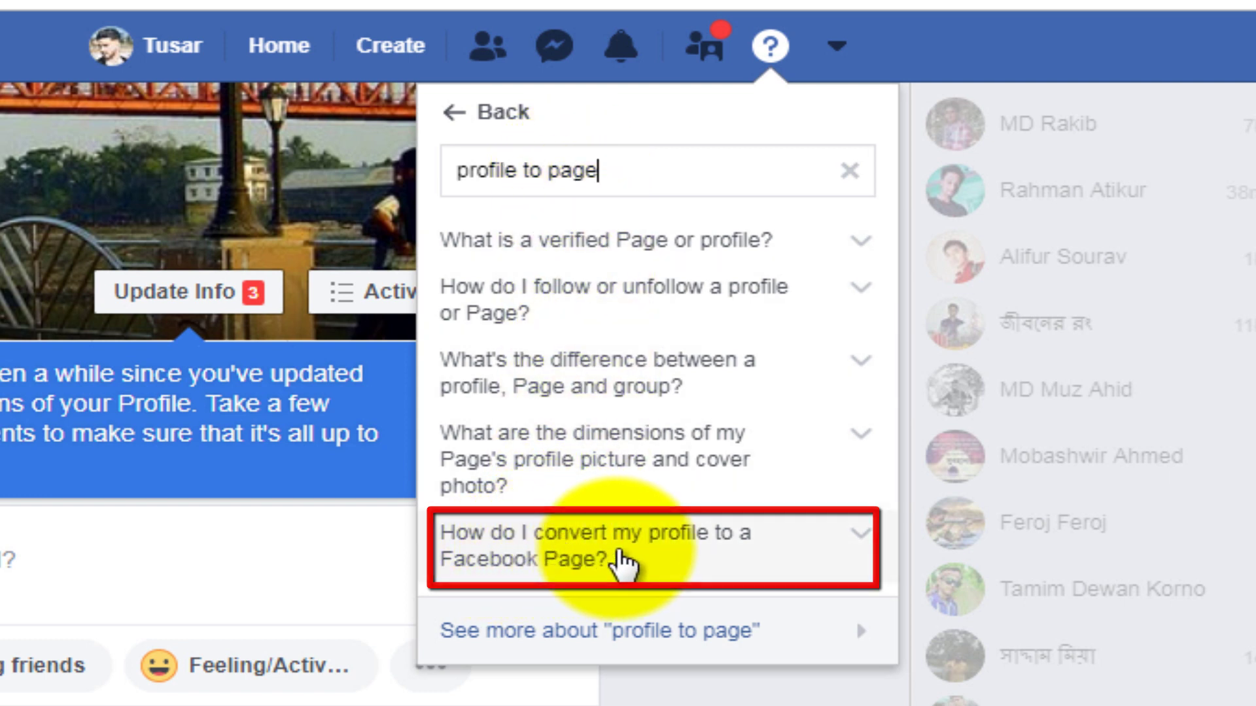
- Expand 'How do I convert my profile to a Facebook Page?' and scroll to its conversion steps
left_click(639, 549)
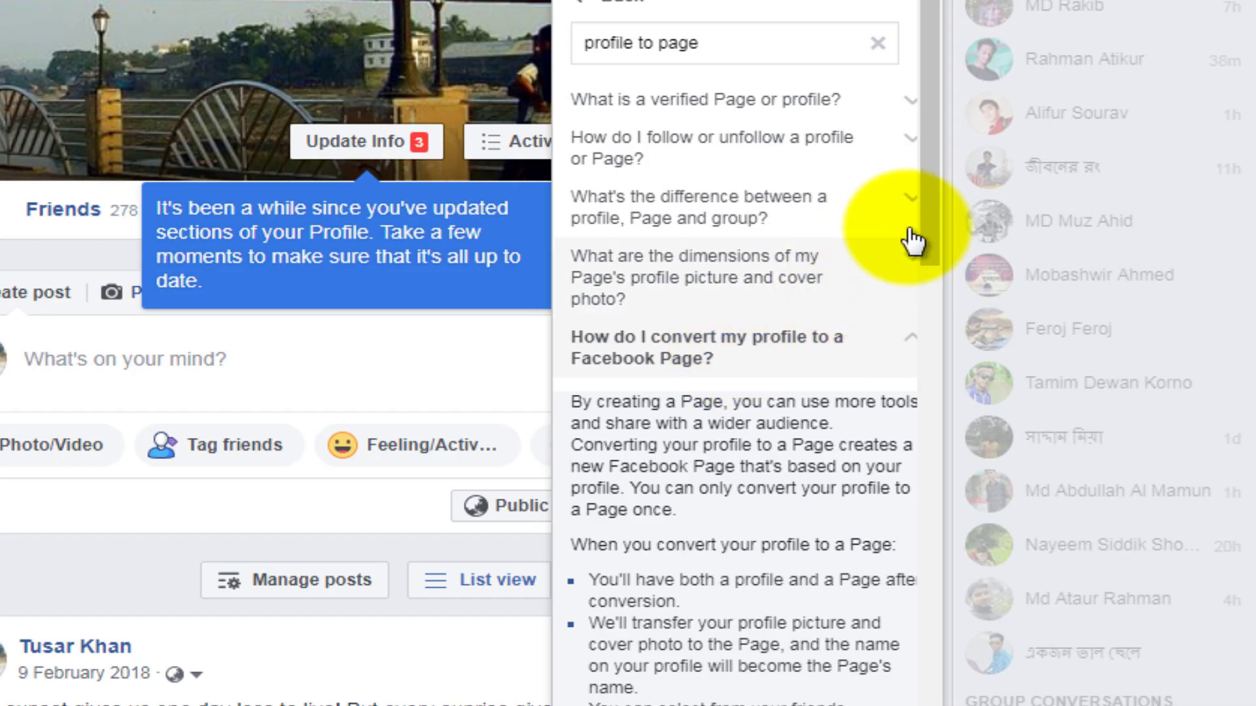
left_click_drag(931, 215, 940, 383)
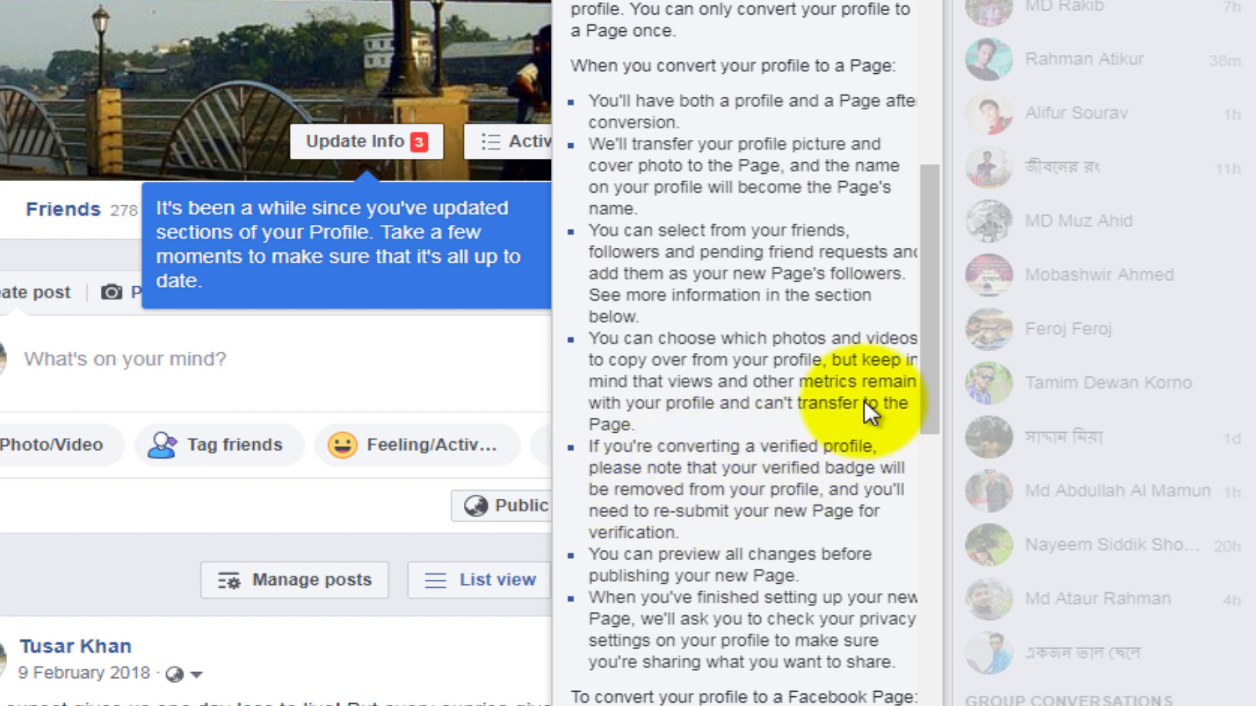
left_click_drag(924, 361, 932, 416)
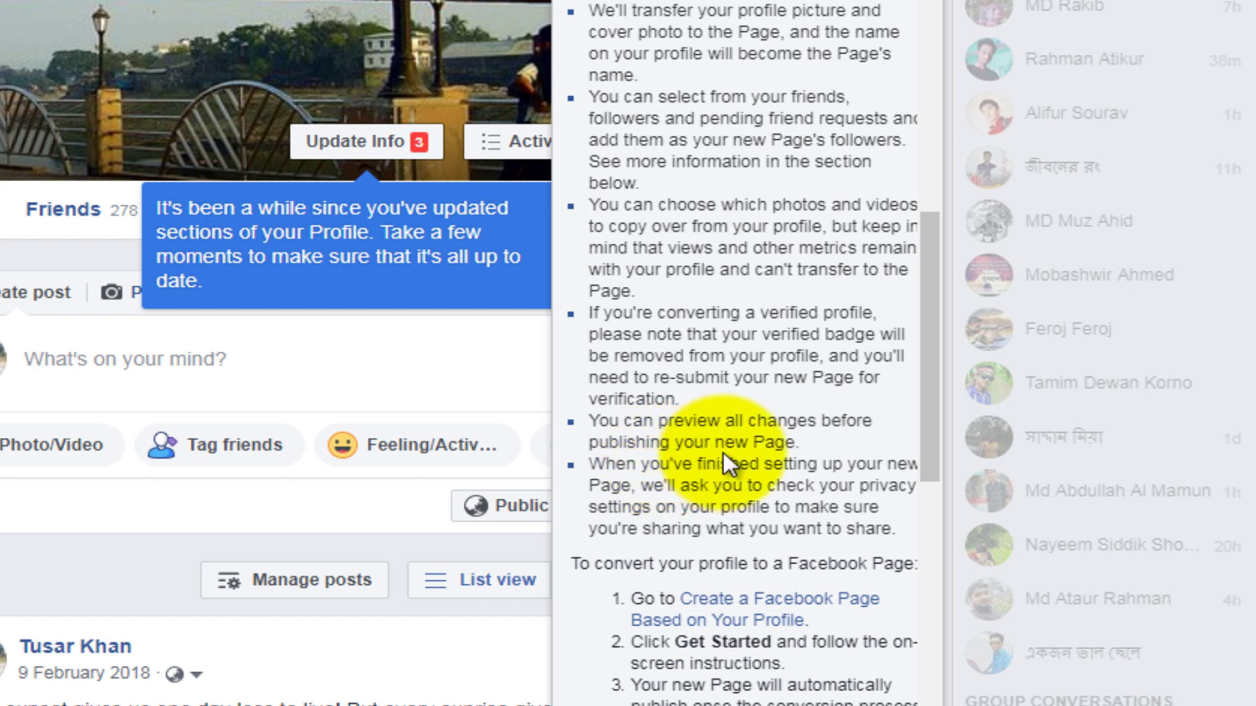
left_click_drag(932, 402, 935, 455)
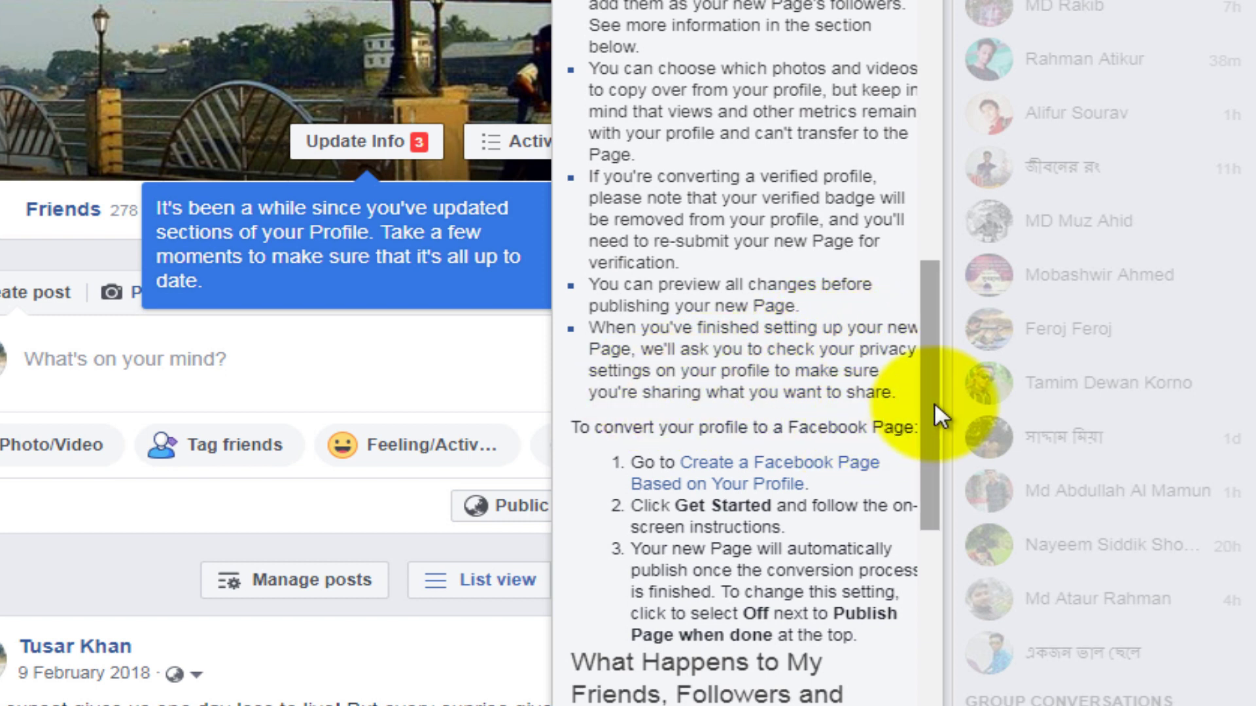
left_click_drag(934, 402, 934, 426)
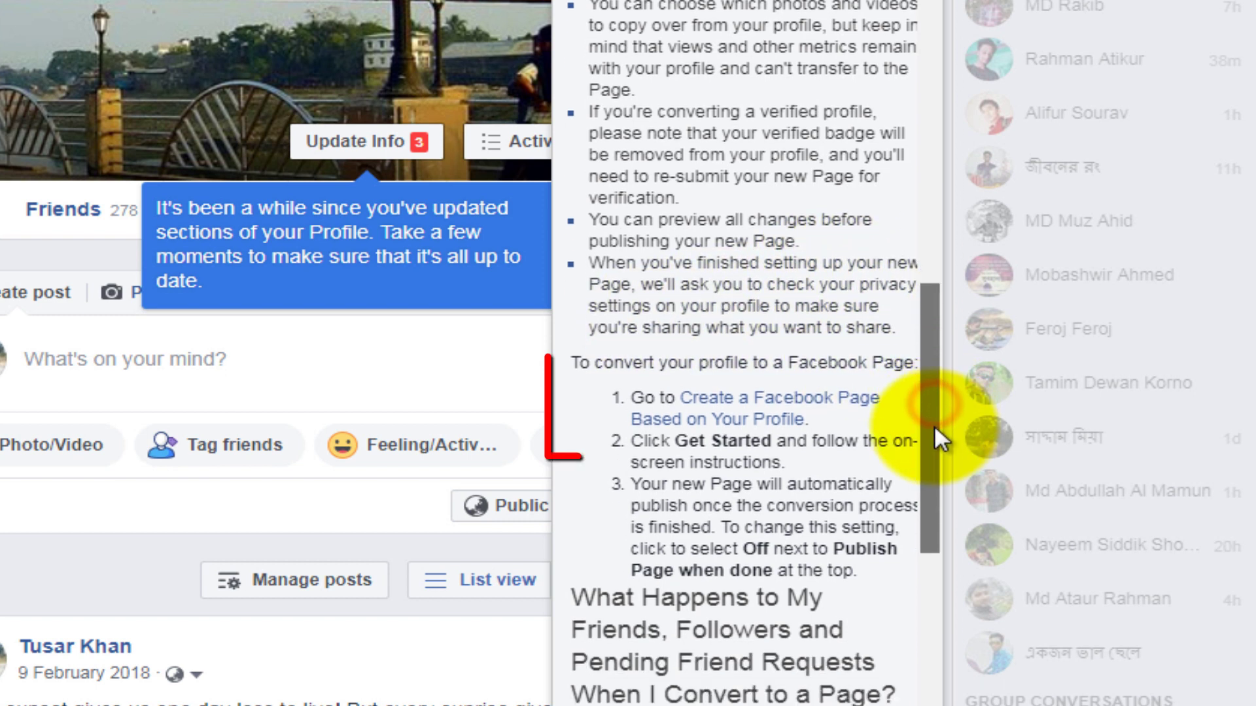
- Start creating a Page from the profile with the Public figure category
left_click(731, 420)
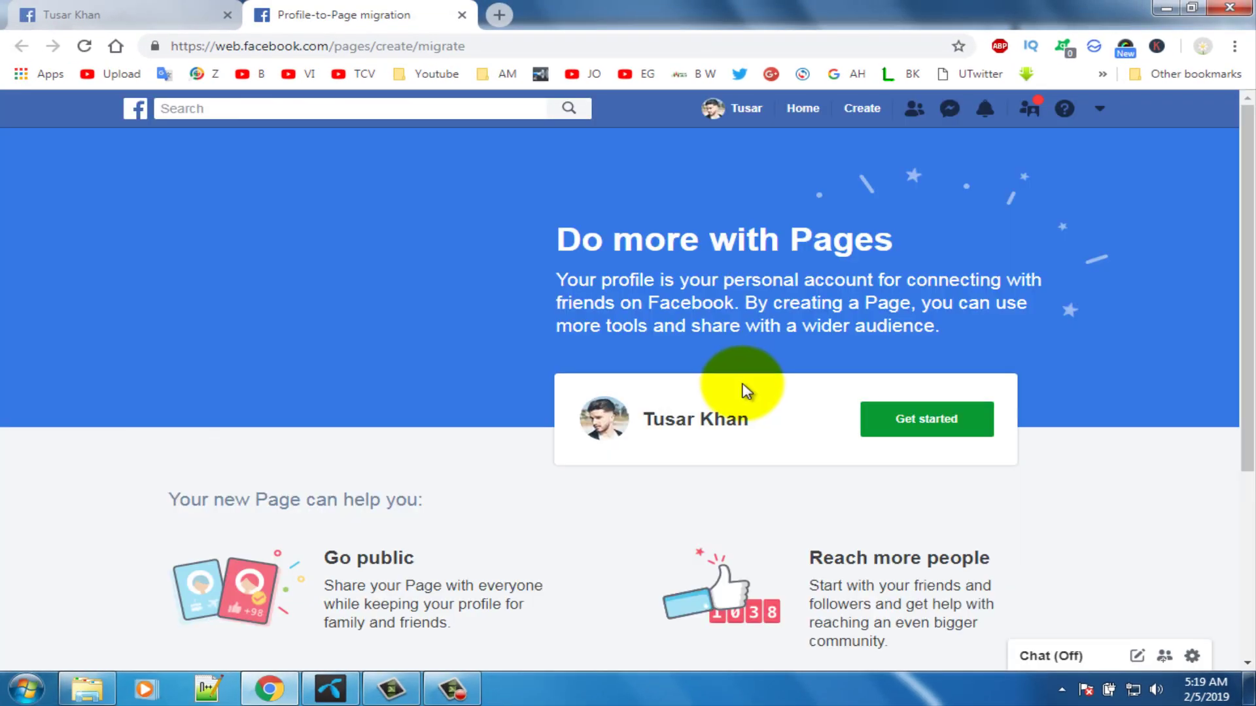
left_click(905, 431)
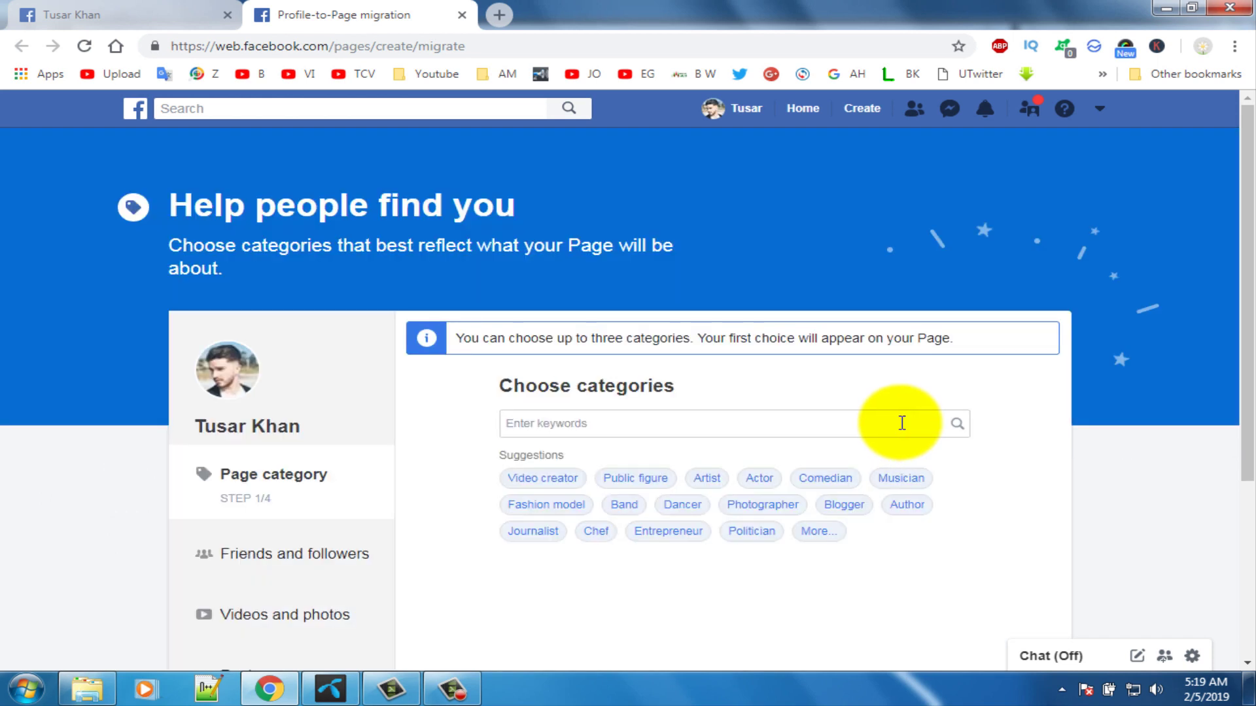
left_click(818, 530)
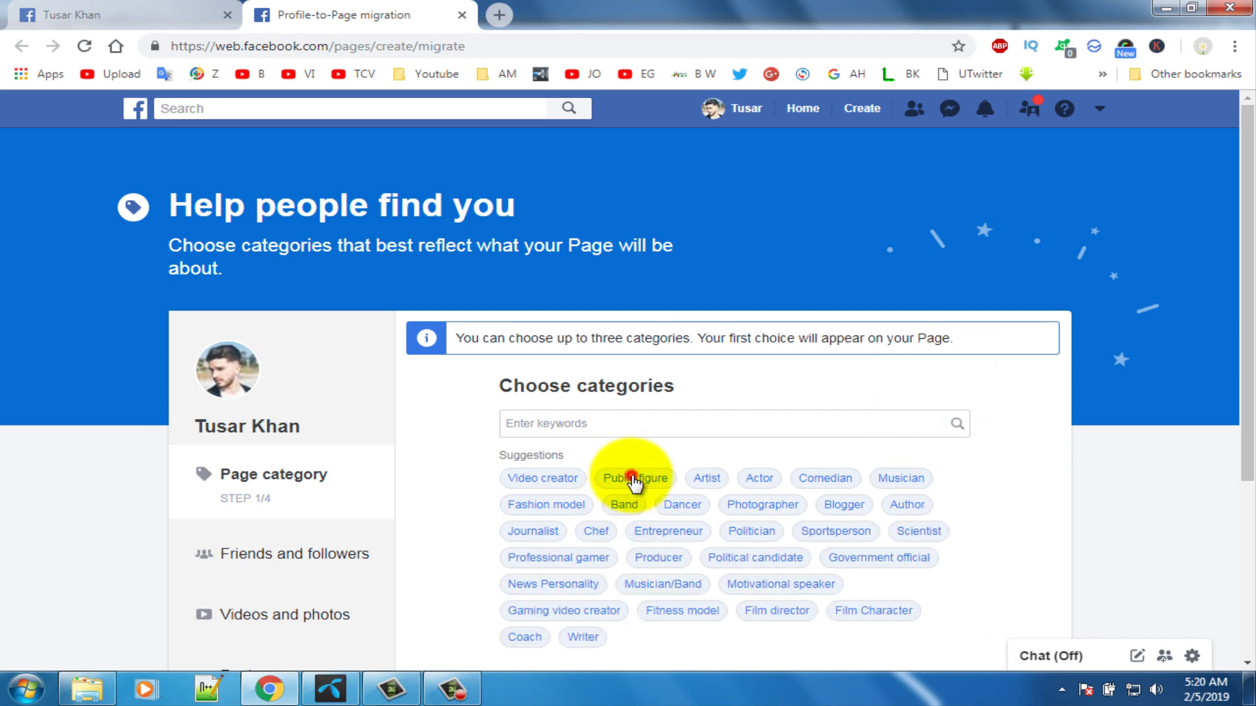
scroll(723, 477, "down", 3)
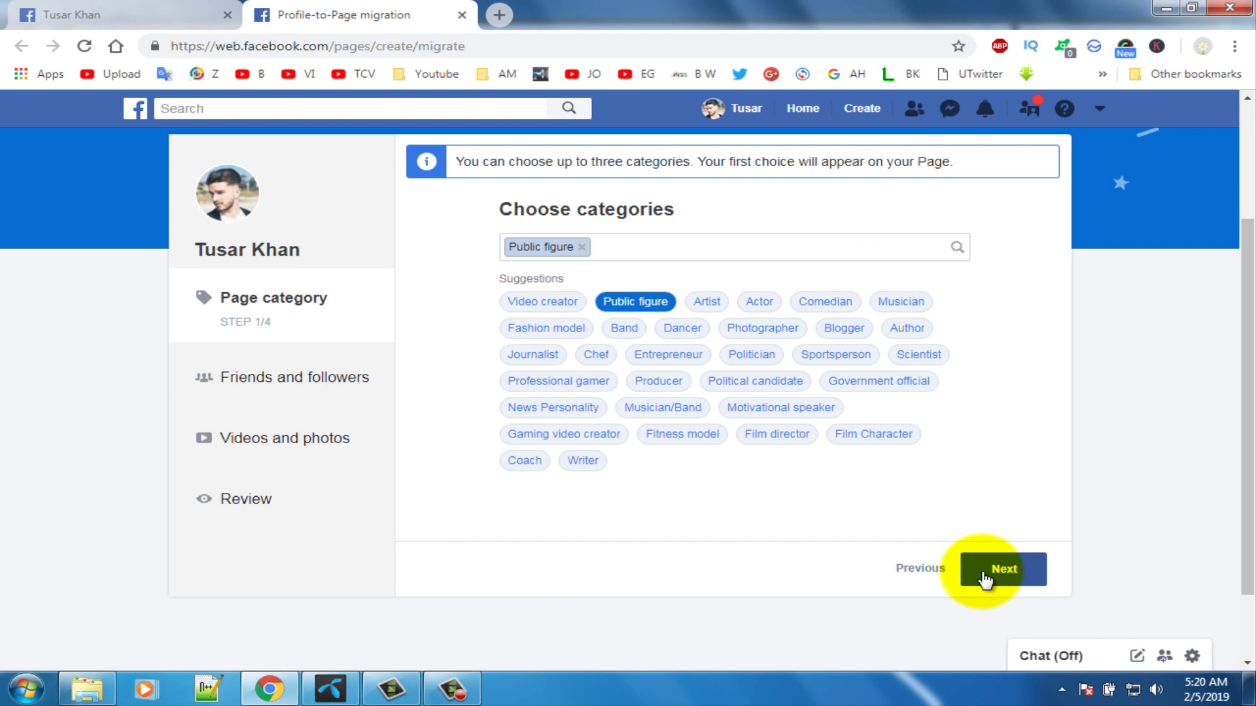
left_click(985, 576)
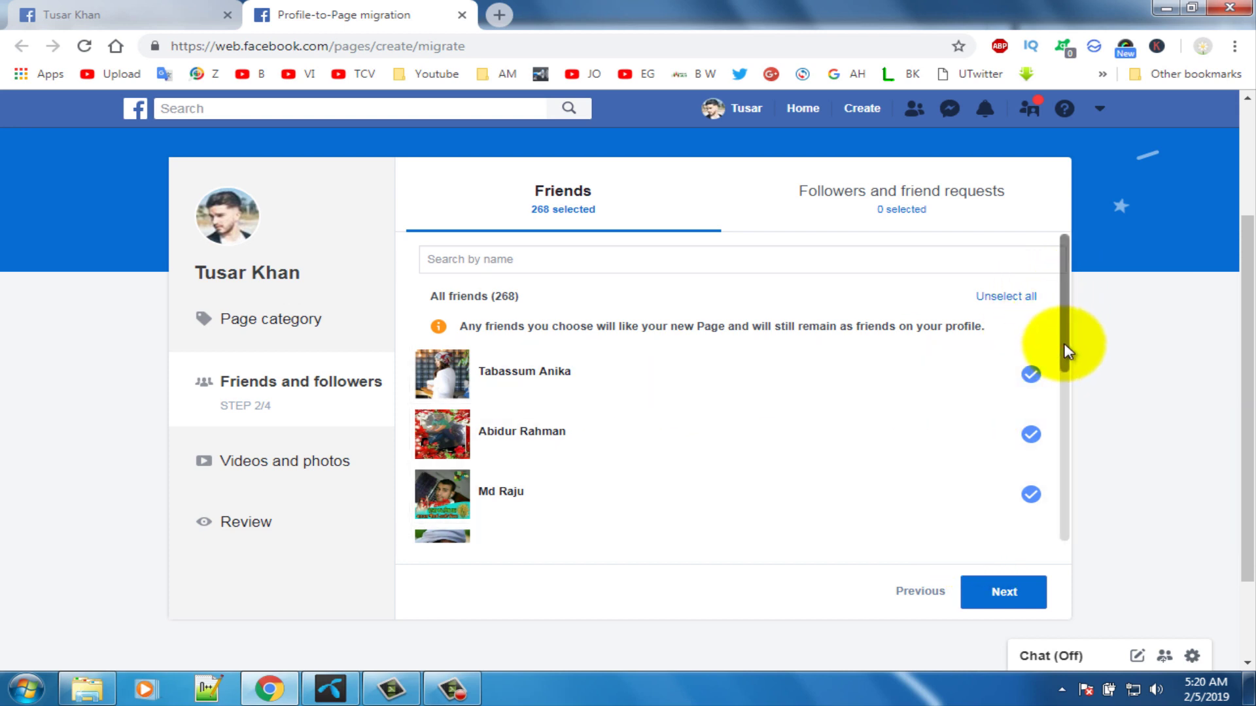
- Keep all 268 friends, copy no videos or photos, and reach the Review step
left_click_drag(1065, 343, 1075, 286)
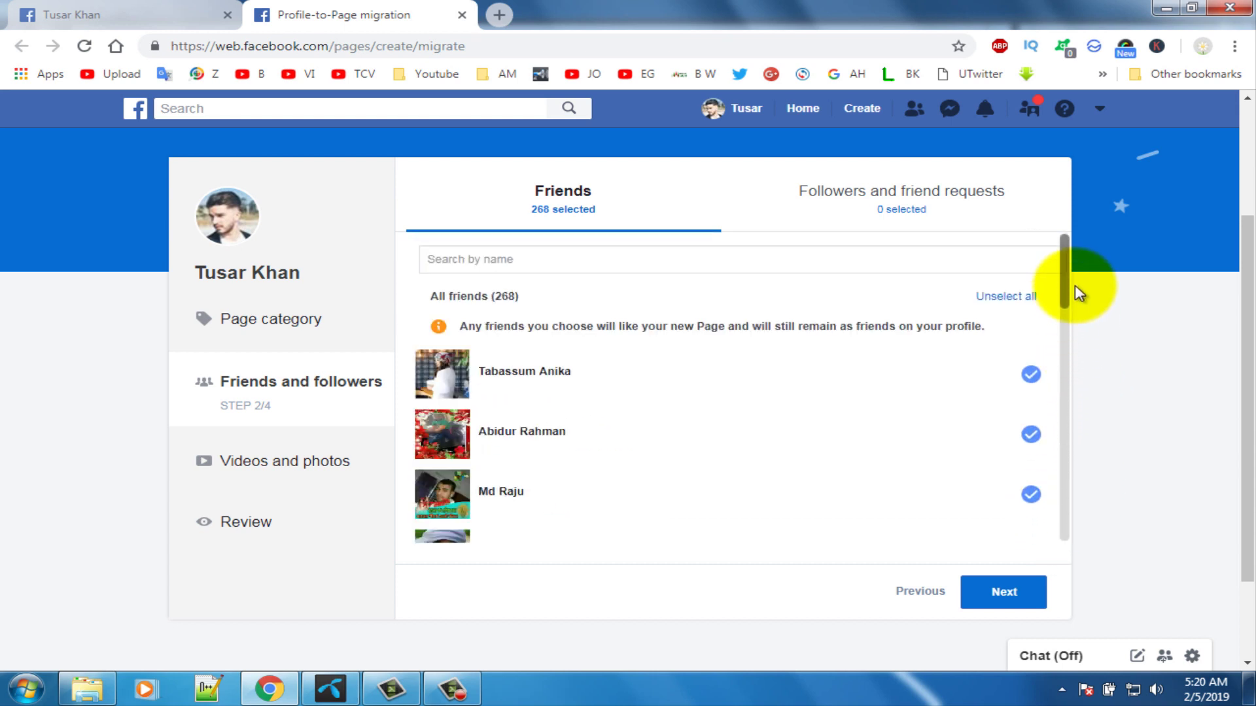
left_click(1006, 598)
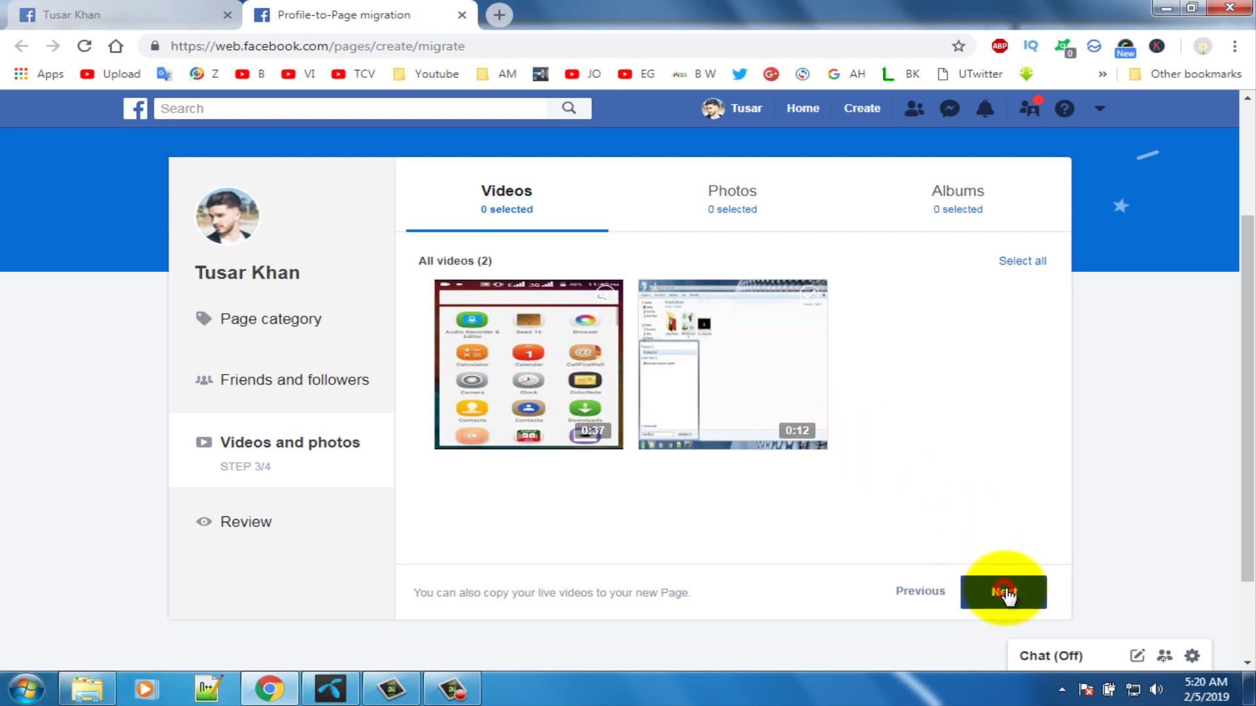
left_click(1006, 592)
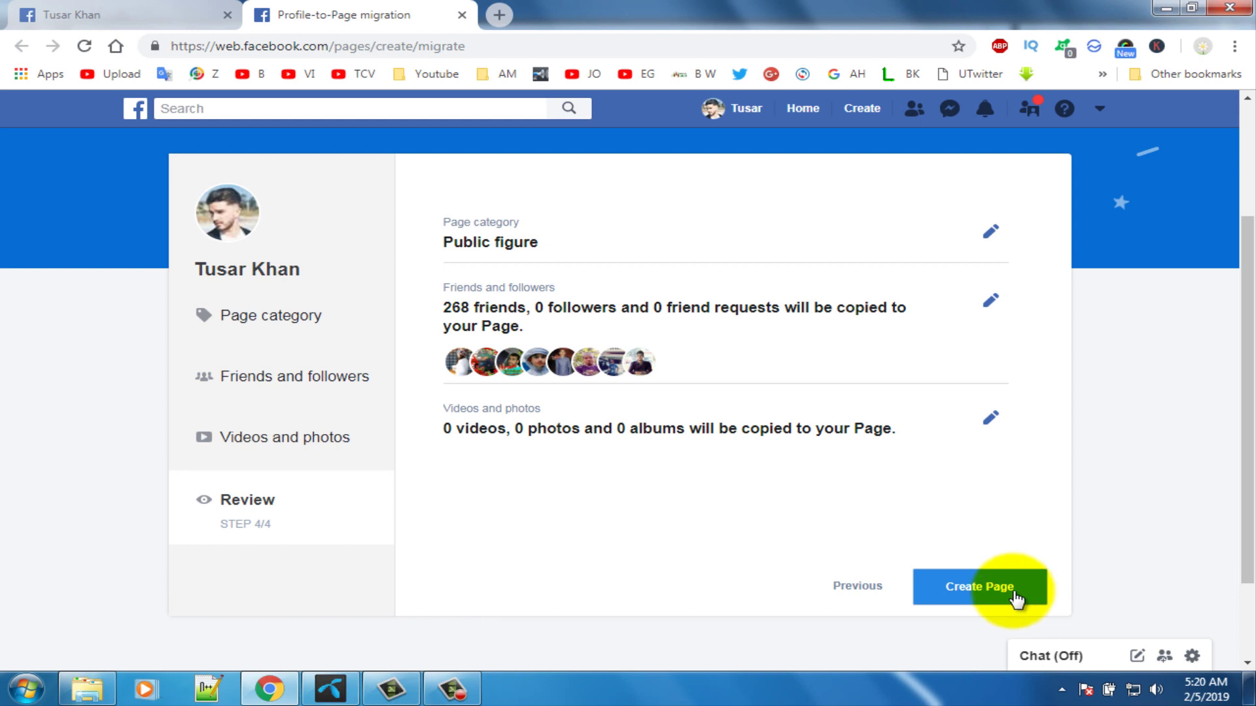
- Create the Page from the reviewed settings, checking the personal profile while it builds
left_click(976, 598)
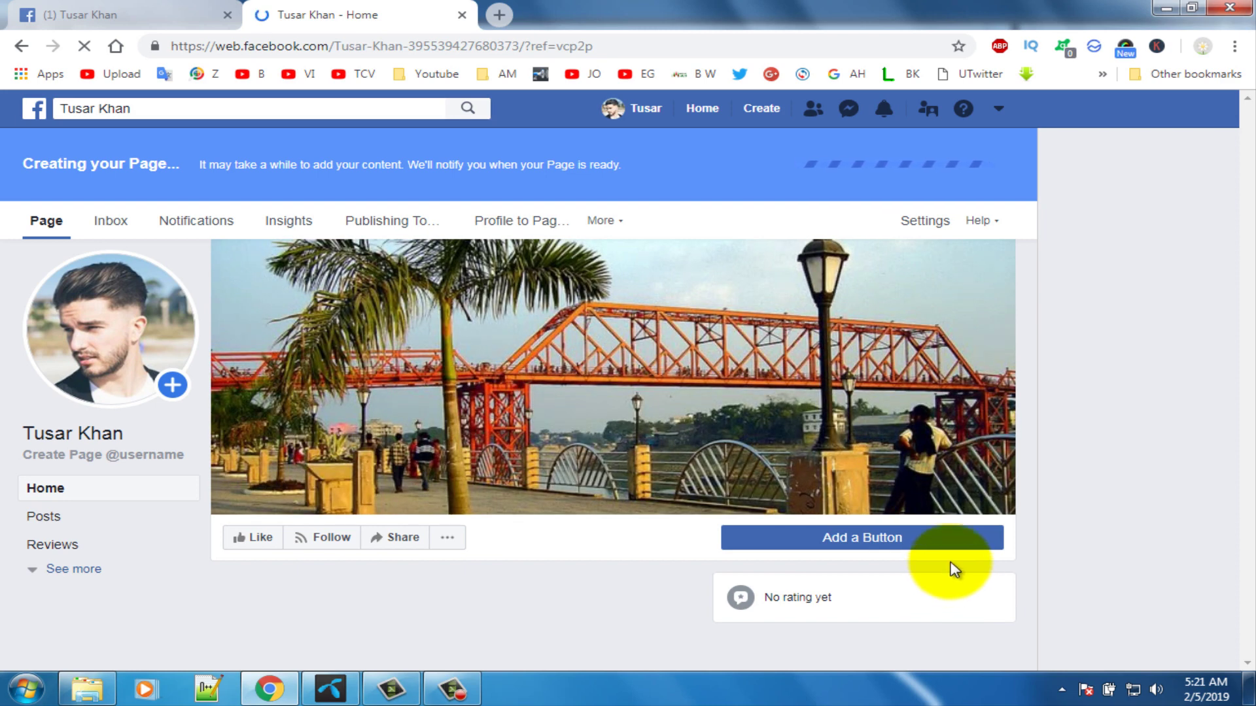
mouse_move(121, 316)
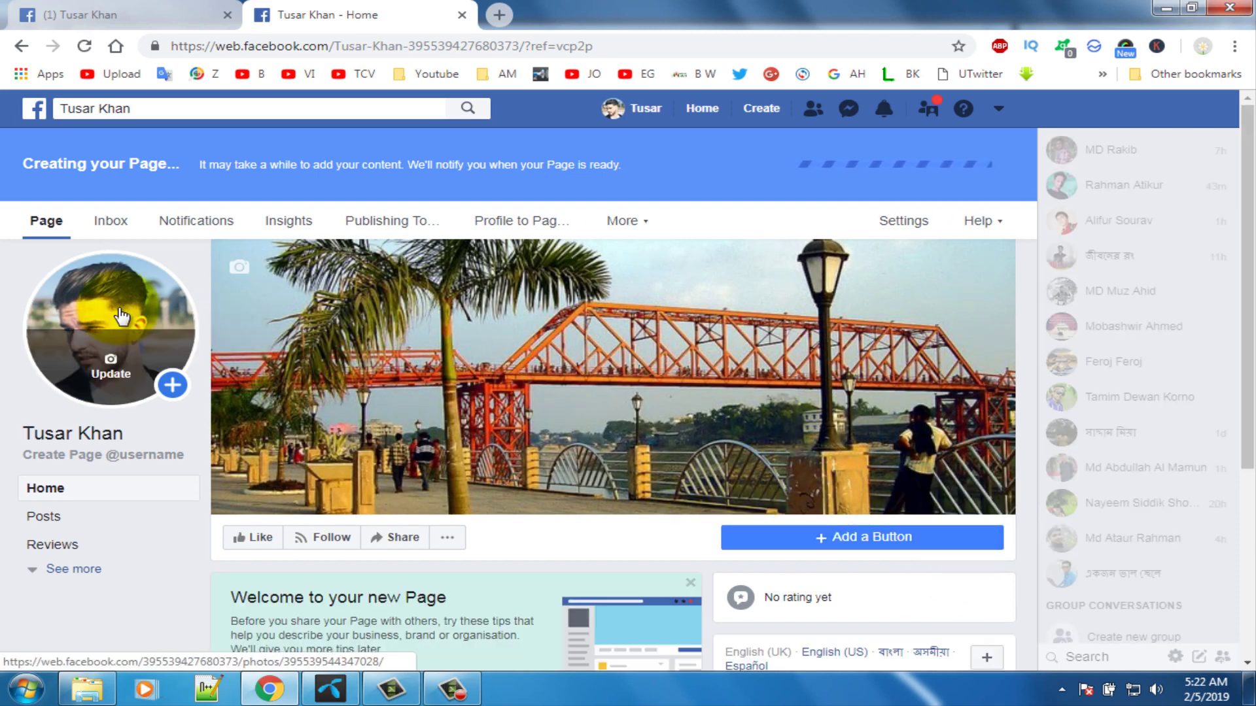
left_click(141, 14)
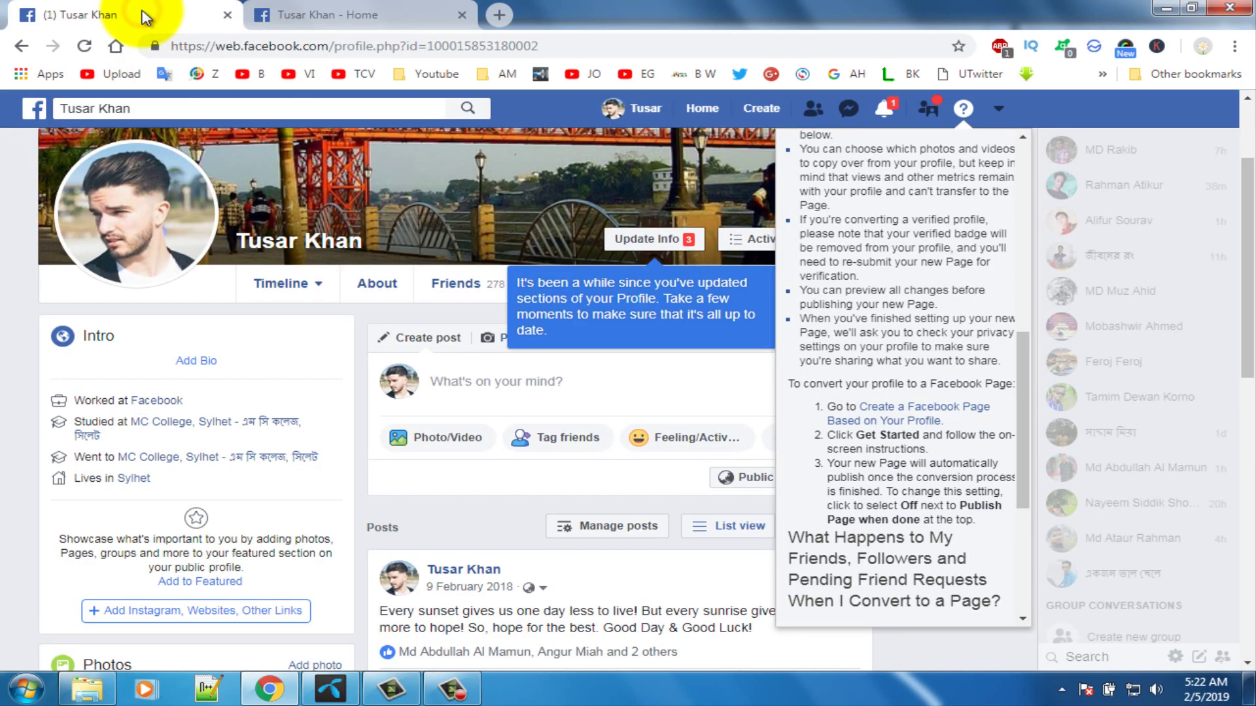
mouse_move(163, 216)
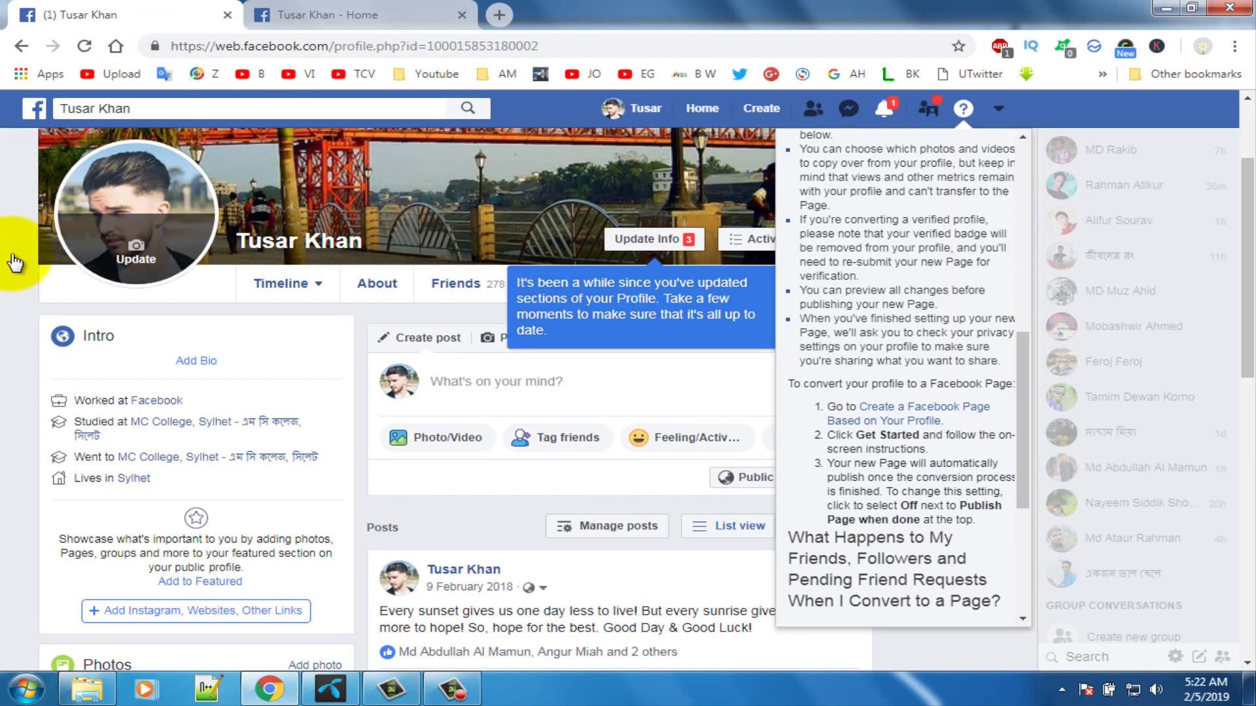
scroll(19, 252, "up", 2)
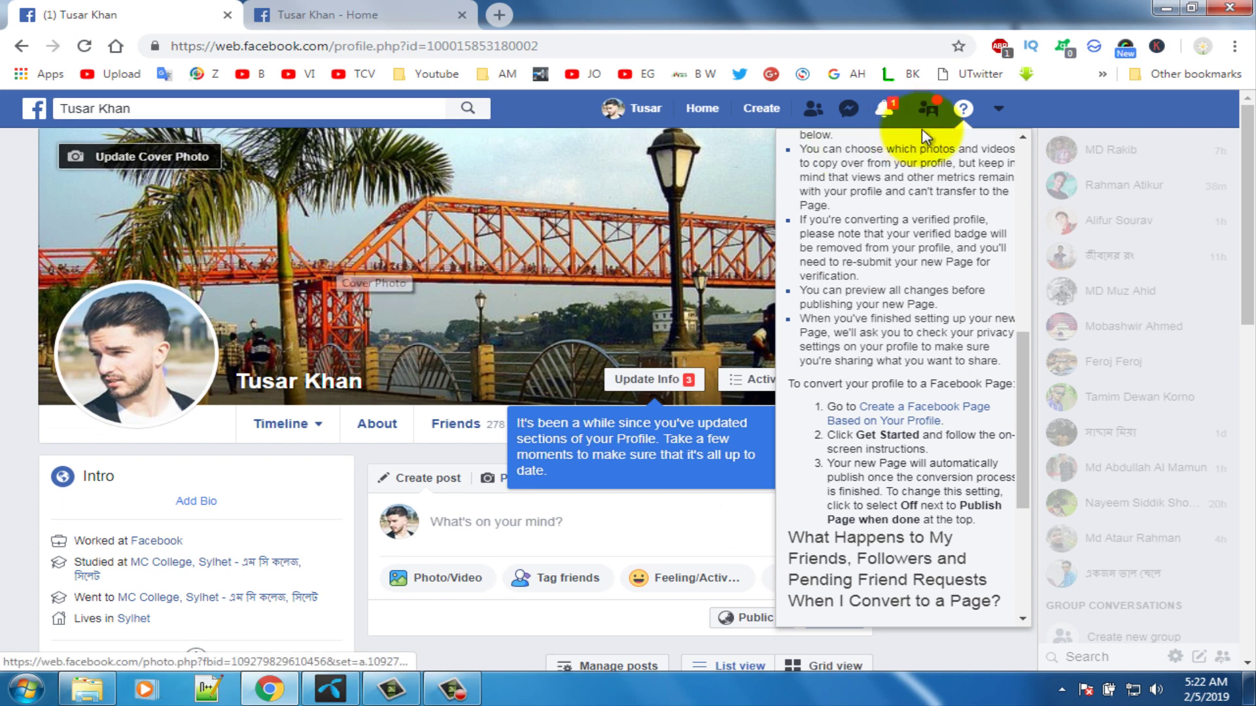
- Close the help panel and publish the new Page from its preview banner
left_click(963, 109)
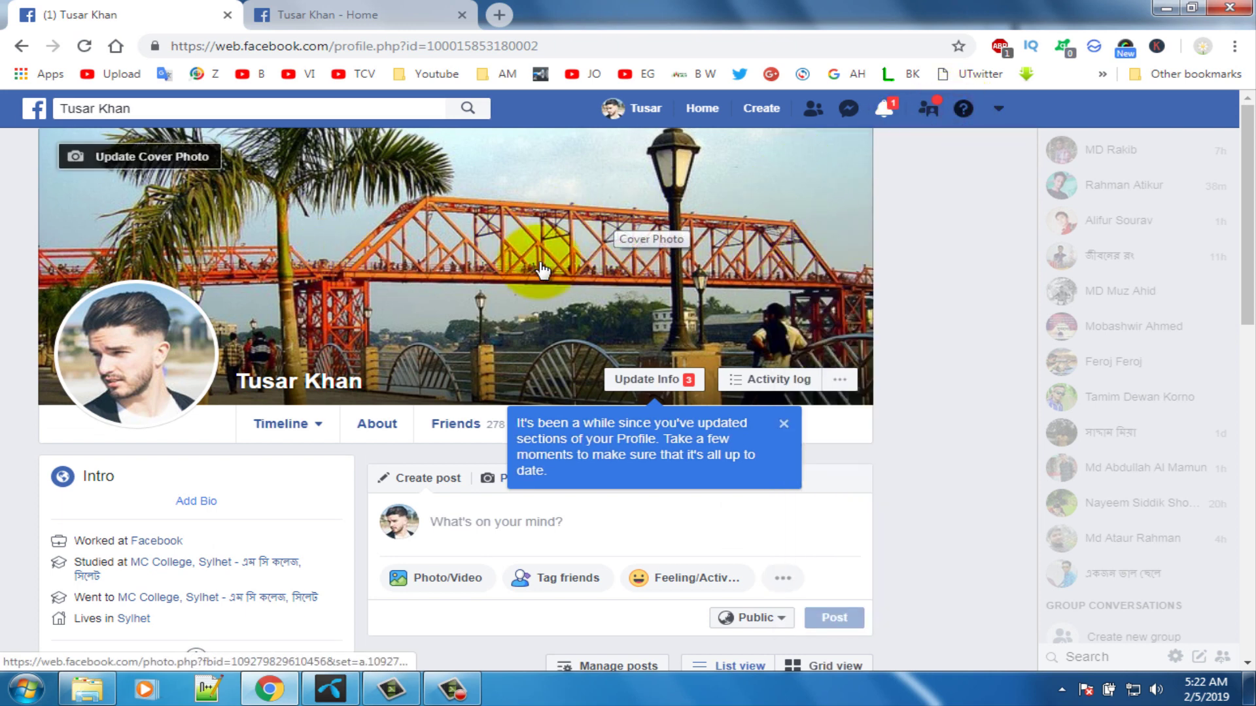
left_click(345, 14)
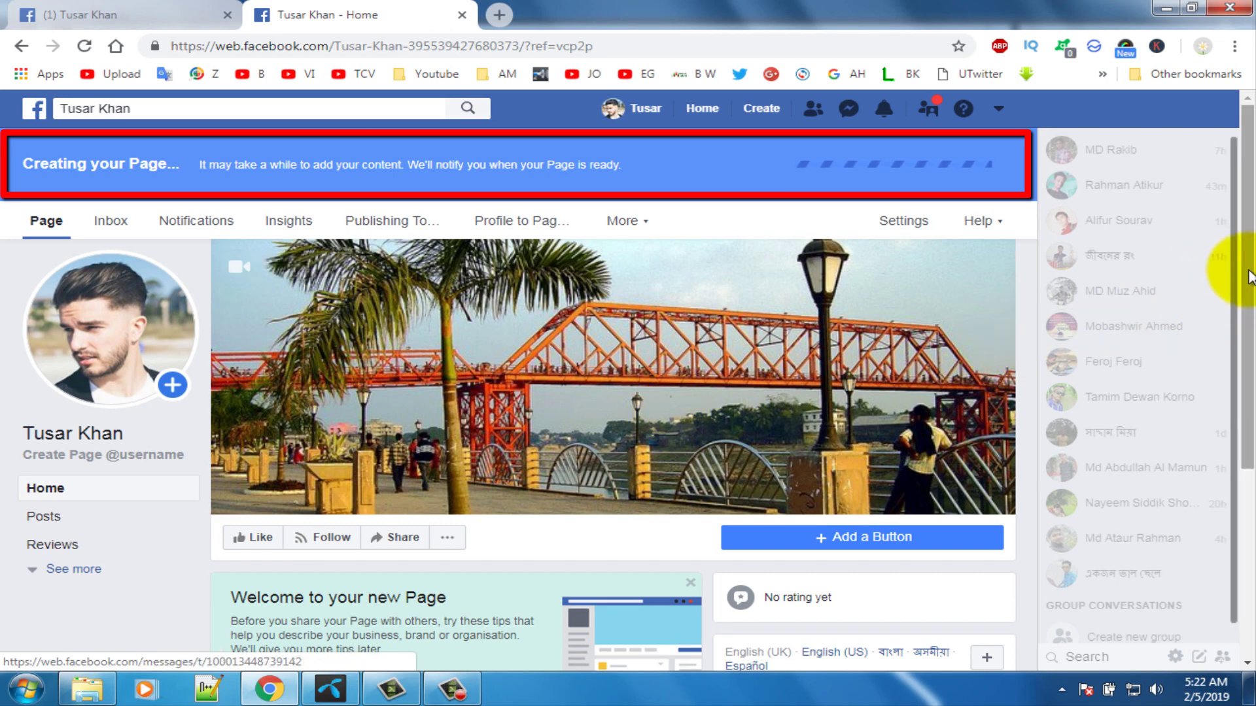
left_click_drag(1249, 285, 1250, 428)
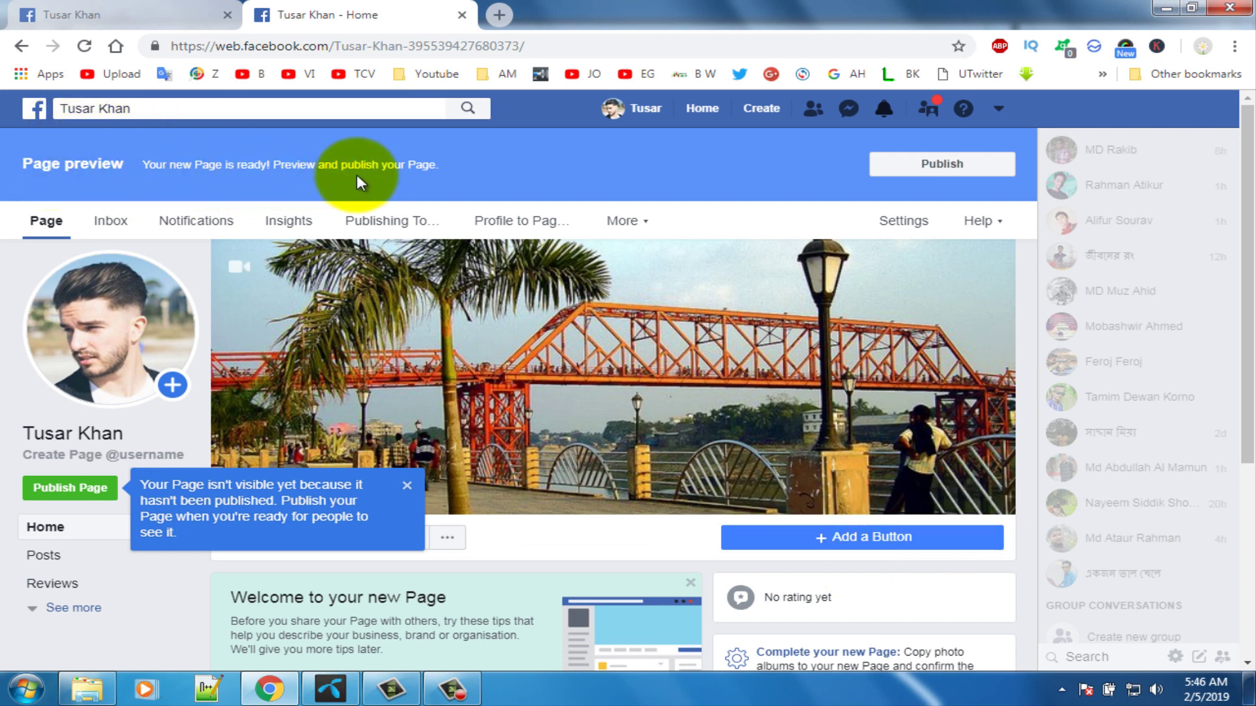
left_click(949, 166)
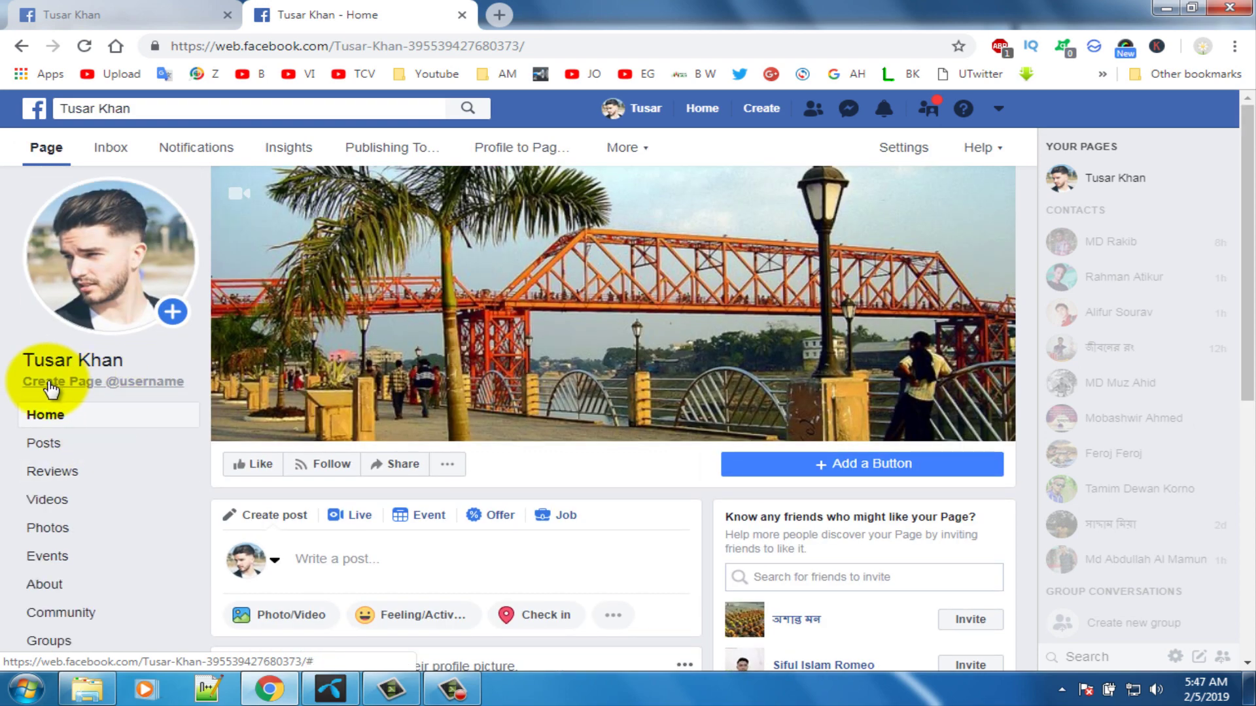
- Set the Page username to tusar321 after tusar_khan232 proves unavailable, then dismiss the confirmation
left_click(79, 381)
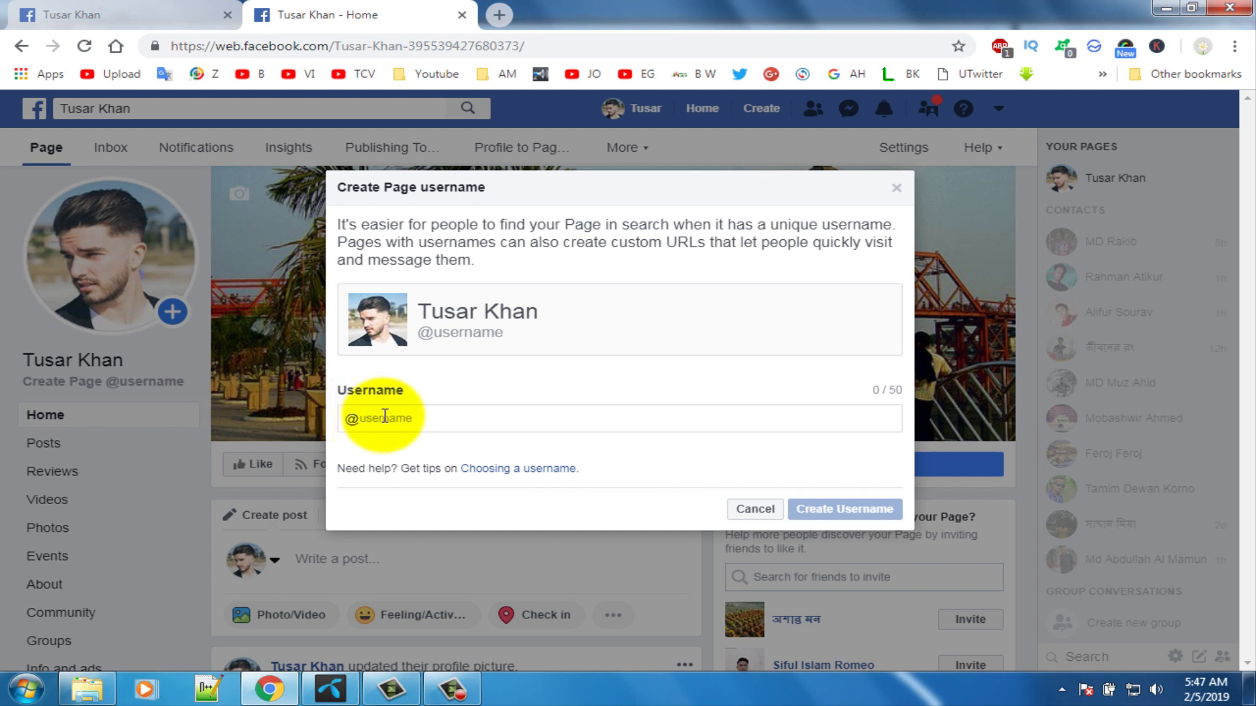
left_click(389, 417)
type("tus")
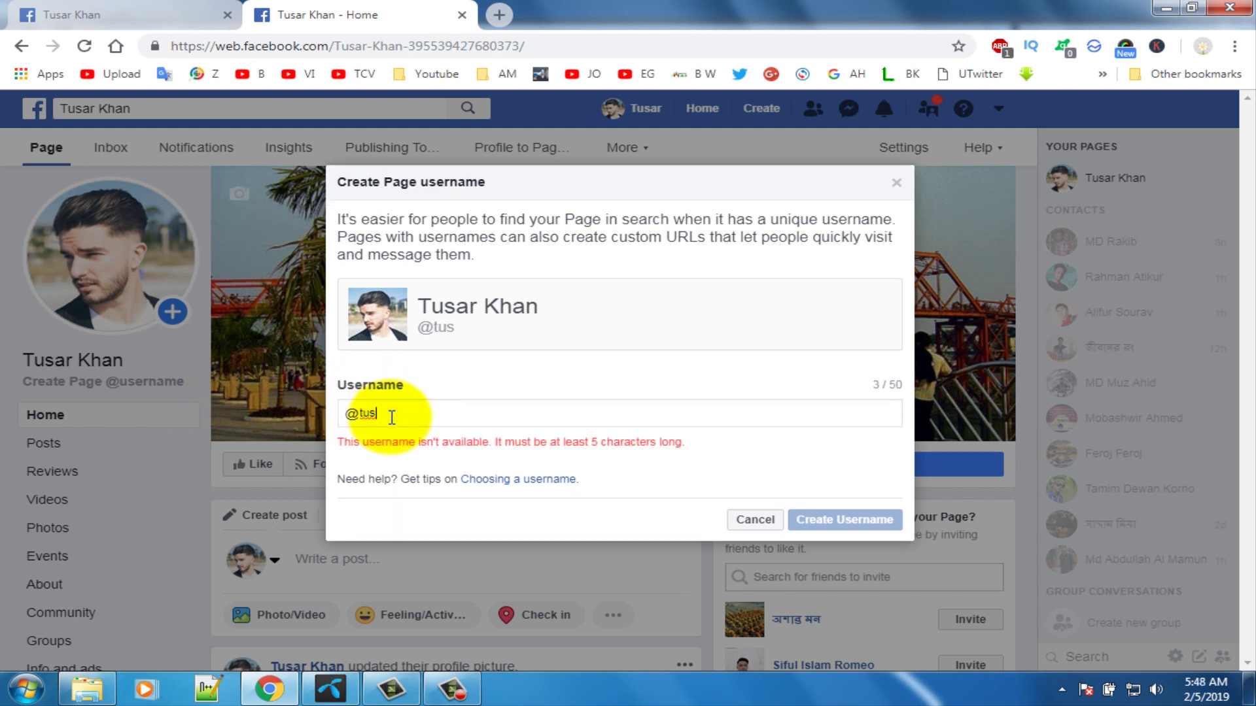
type("ar_khan")
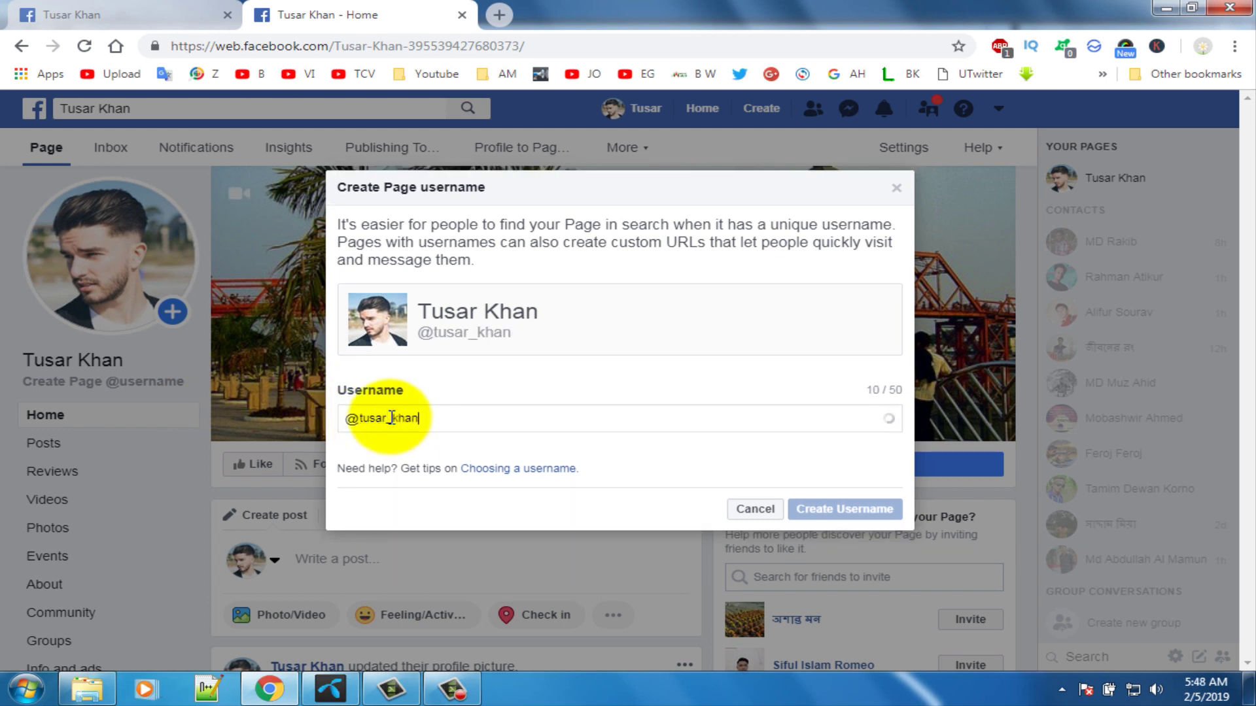
type("232")
key("BackSpace")
key("BackSpace")
key("BackSpace")
key("BackSpace")
key("BackSpace")
key("BackSpace")
key("BackSpace")
key("BackSpace")
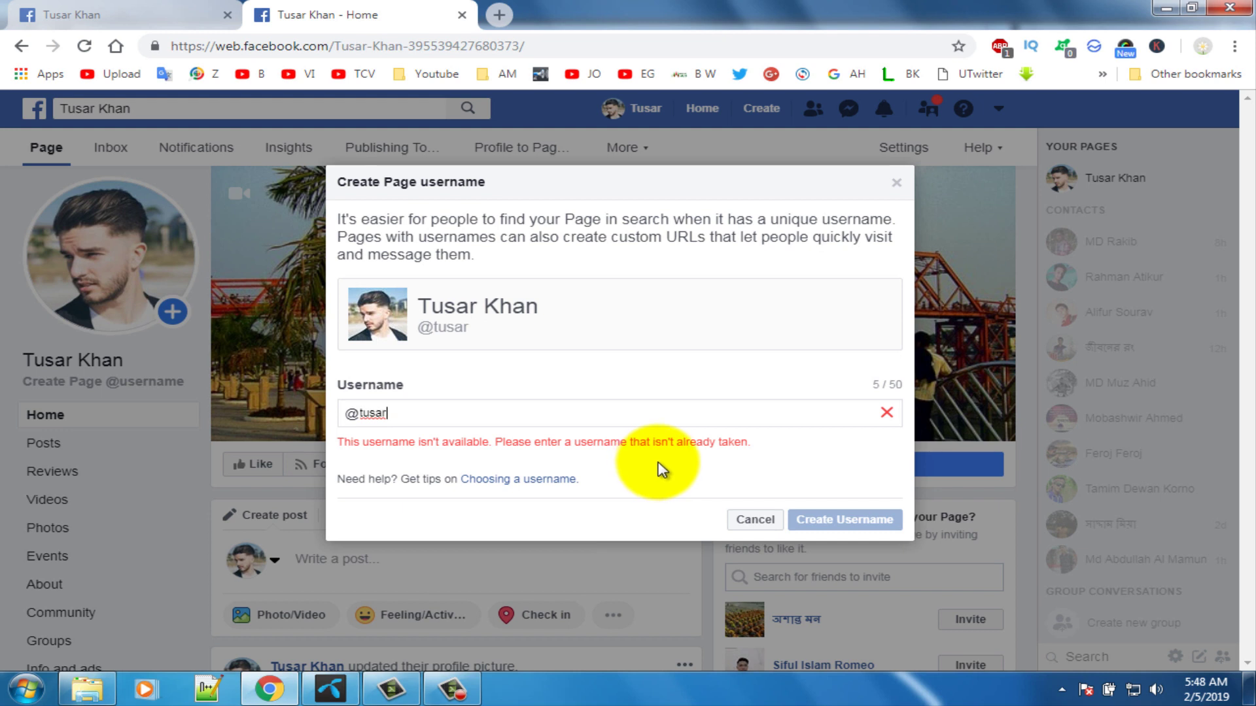
type("321")
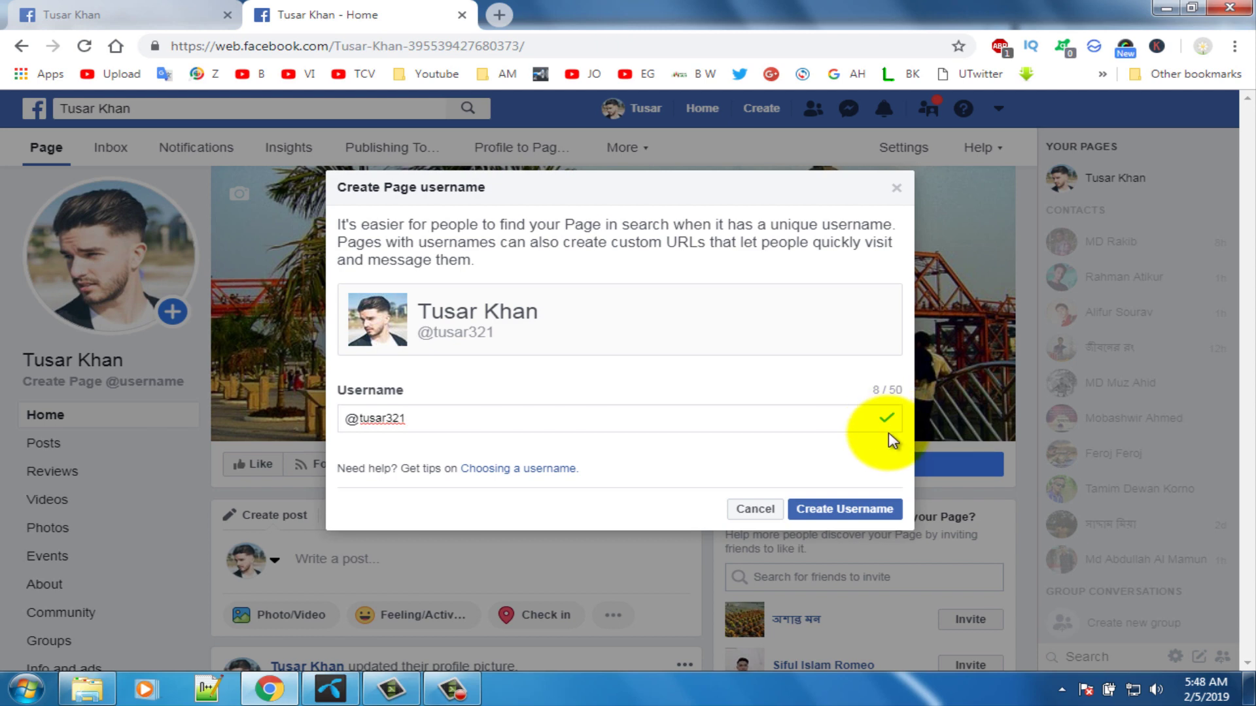
left_click(843, 517)
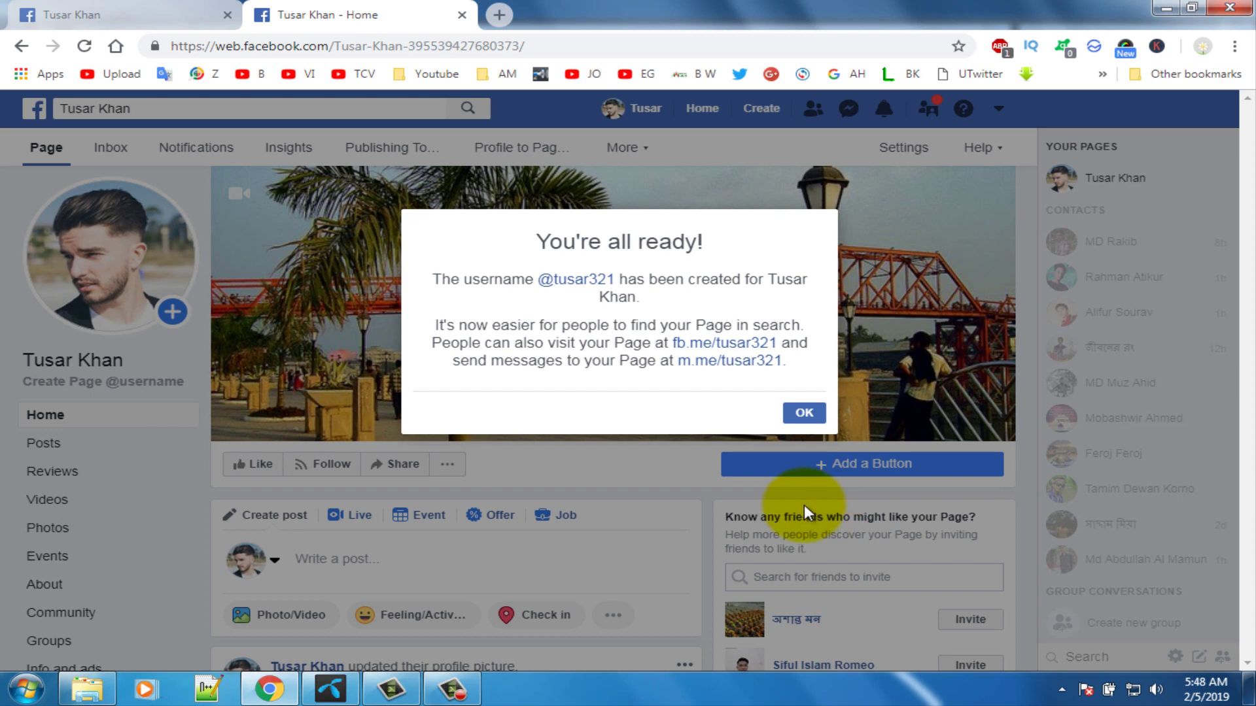
left_click(804, 414)
scroll(806, 415, "down", 5)
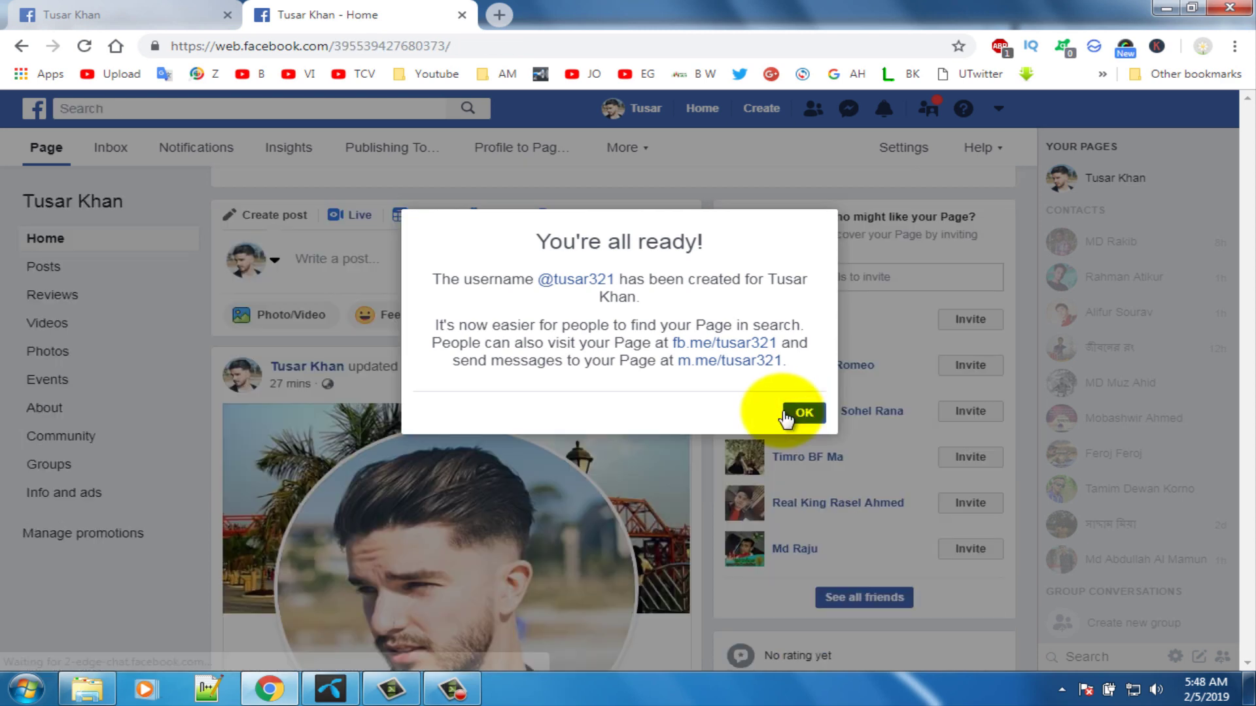